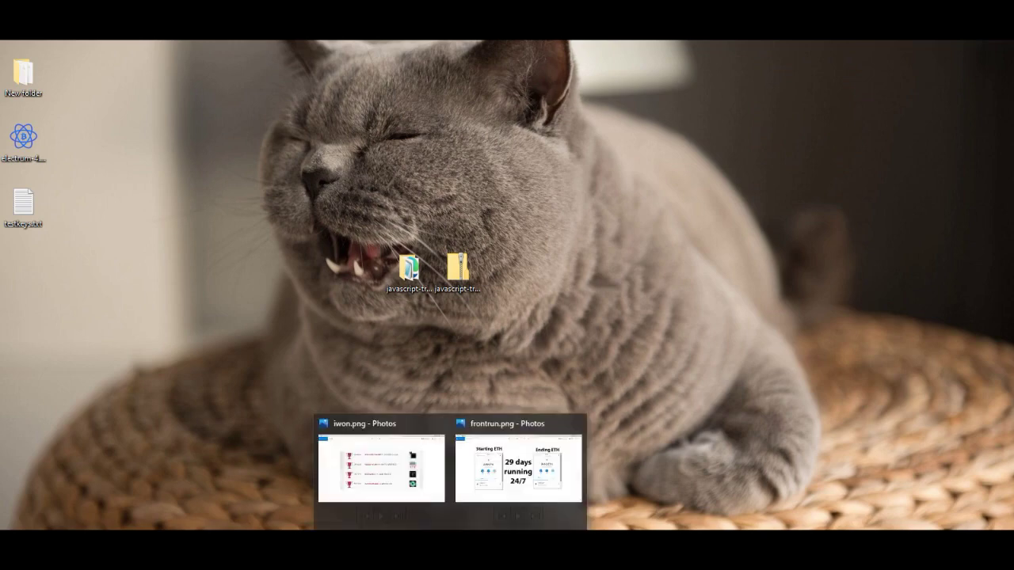
Open the frontrun.png screenshot from the Photos taskbar preview
left_click(412, 473)
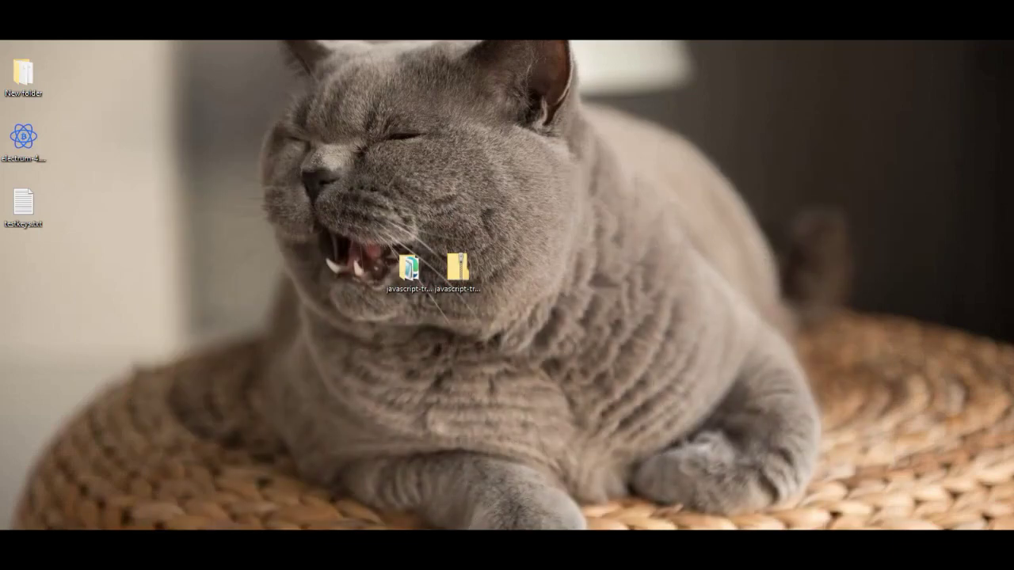
Switch to the 29-day ETH comparison image preview from the Photos taskbar
mouse_move(452, 529)
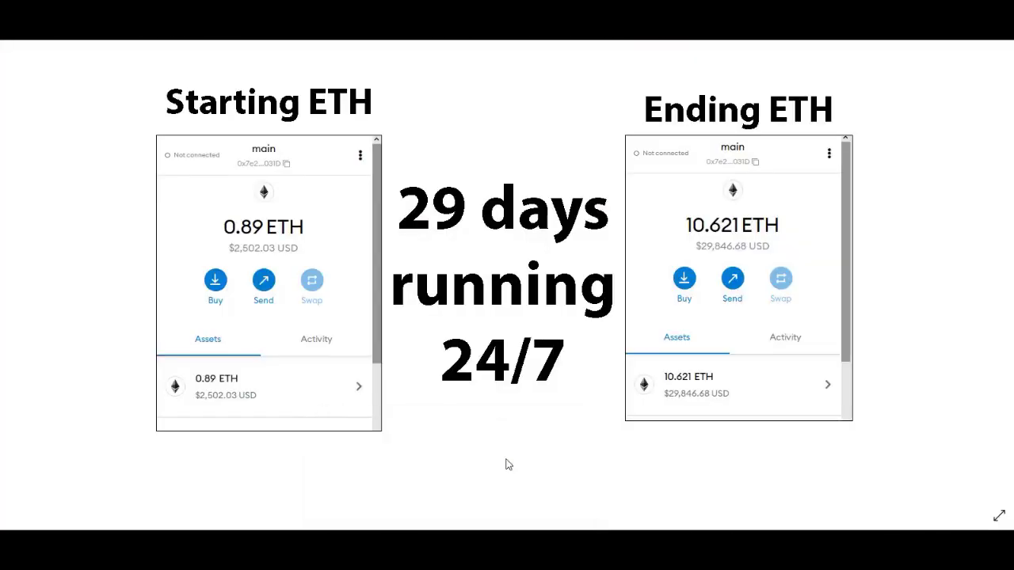
left_click(509, 466)
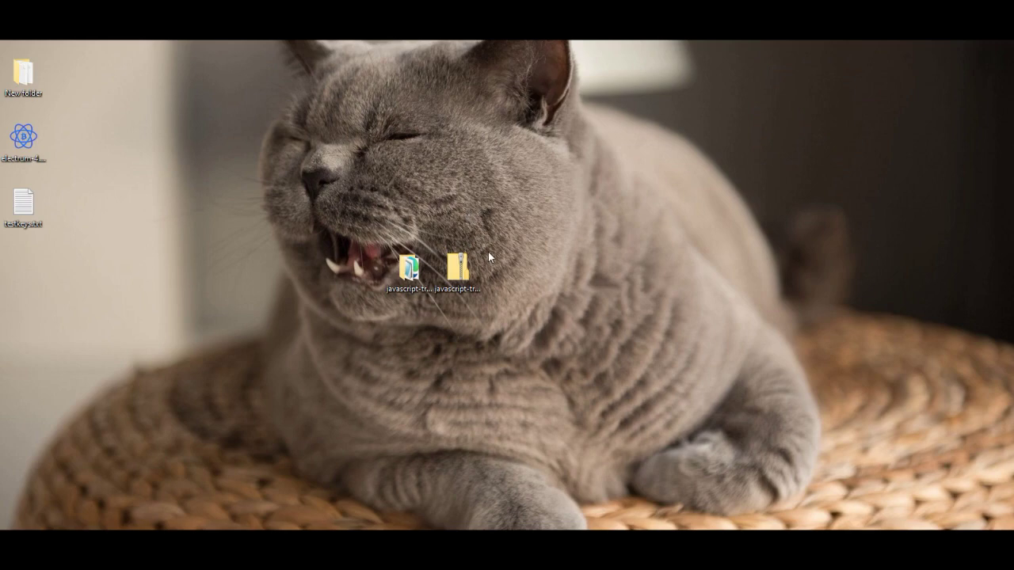
Open the javascript-triangle-arbitrage-v2 folder maximized and bring up config.js's context menu
double_click(411, 271)
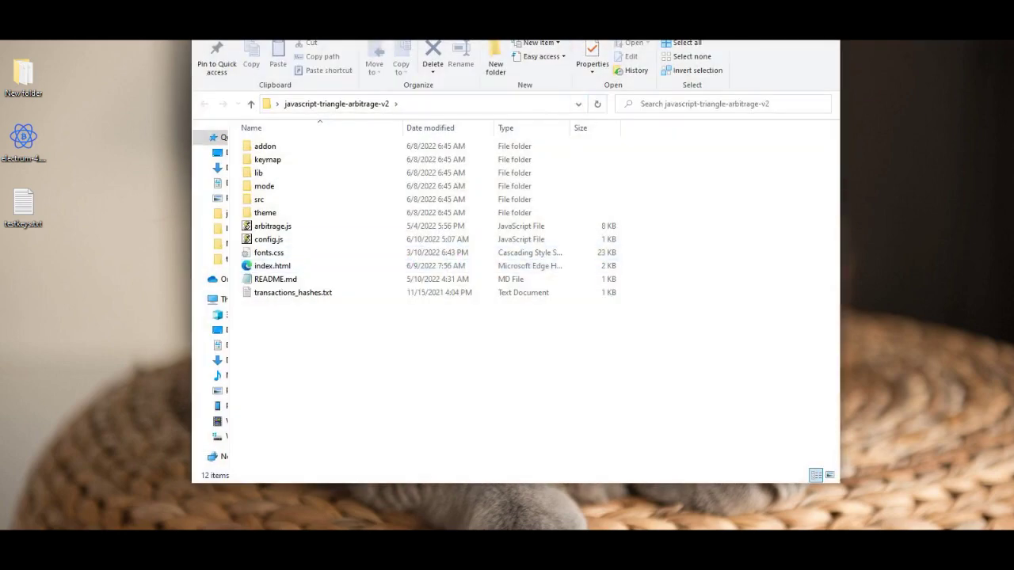
key("super+Up")
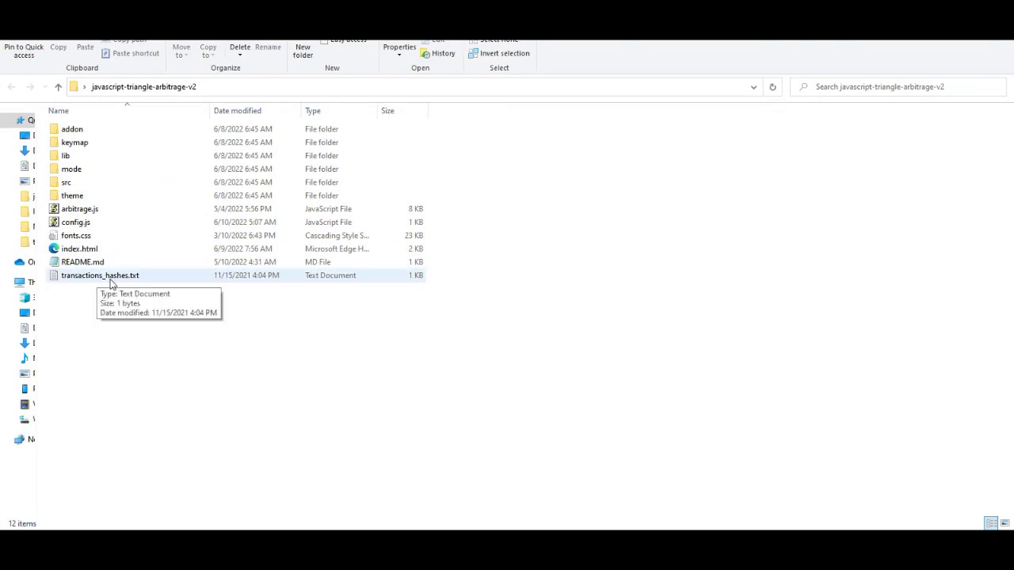
left_click(77, 223)
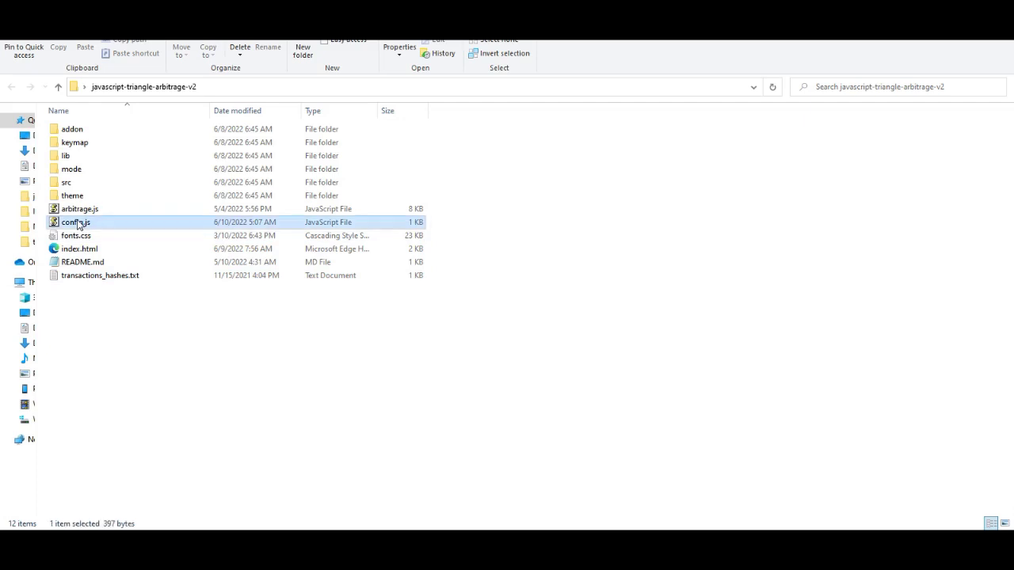
right_click(77, 222)
Open config.js for editing in Notepad and move its window up and right
left_click(104, 244)
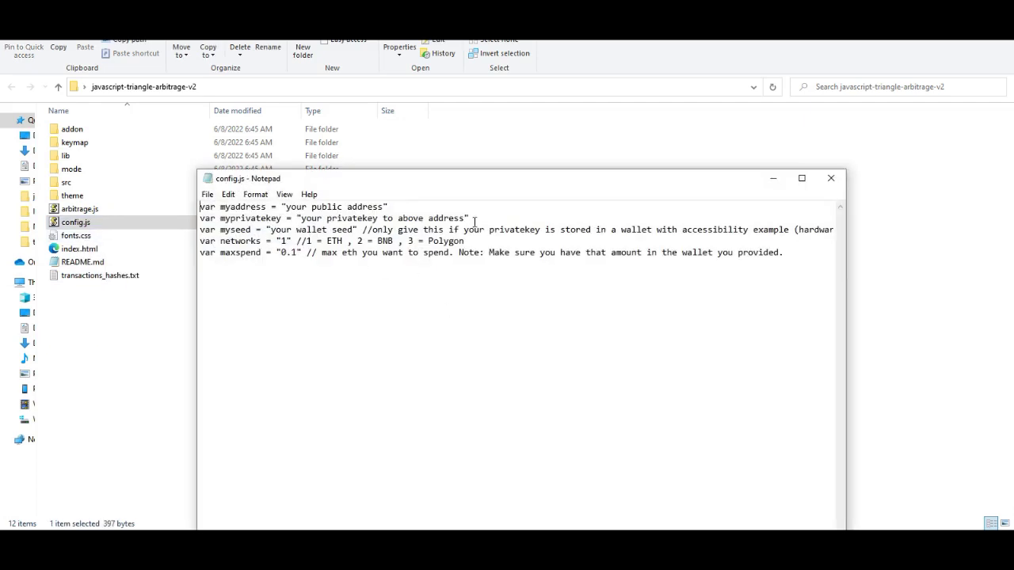
left_click_drag(468, 185, 538, 156)
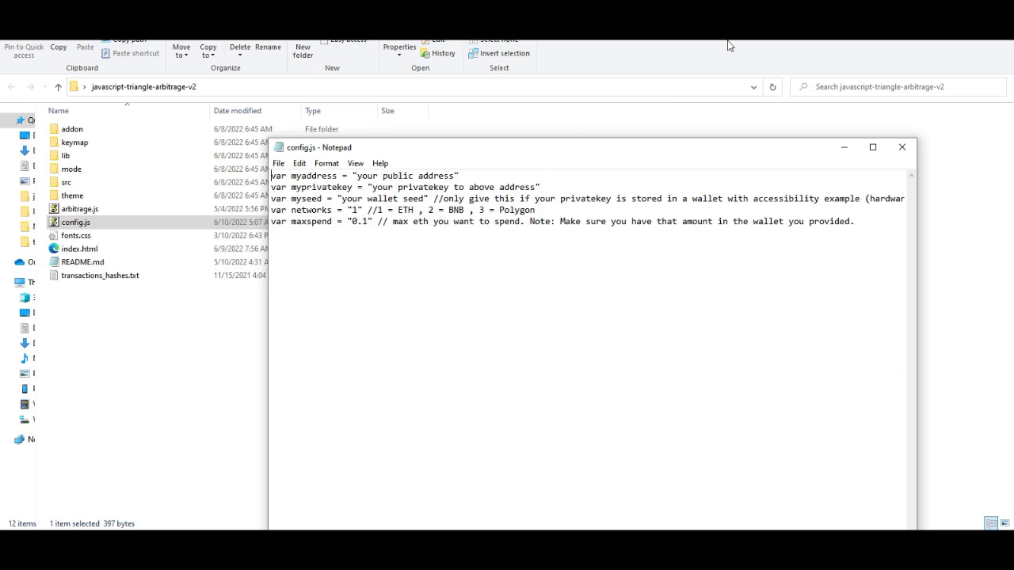
Open testkeys.txt from the desktop and copy the wallet address before the colon
left_click(999, 24)
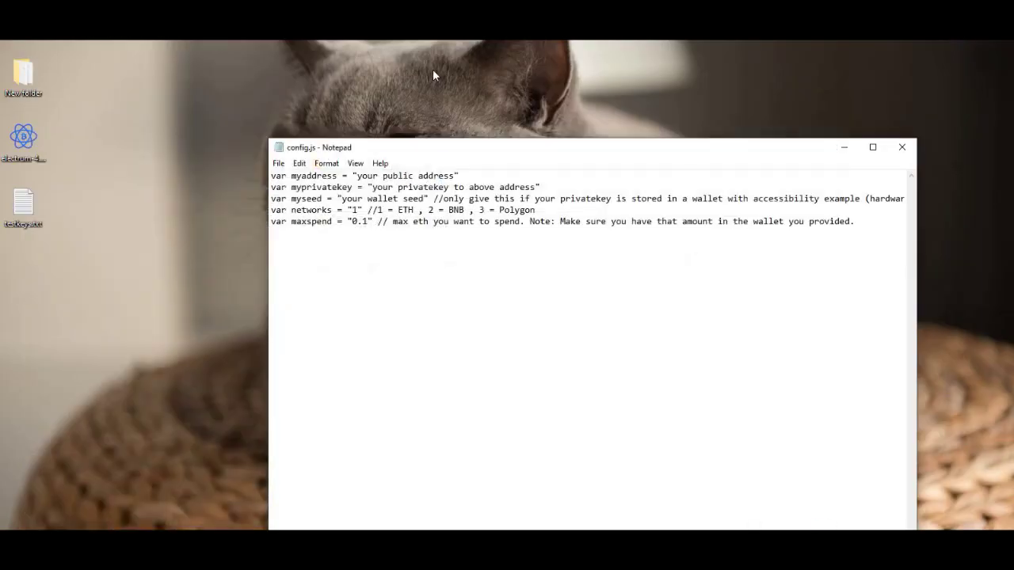
left_click(22, 209)
double_click(22, 207)
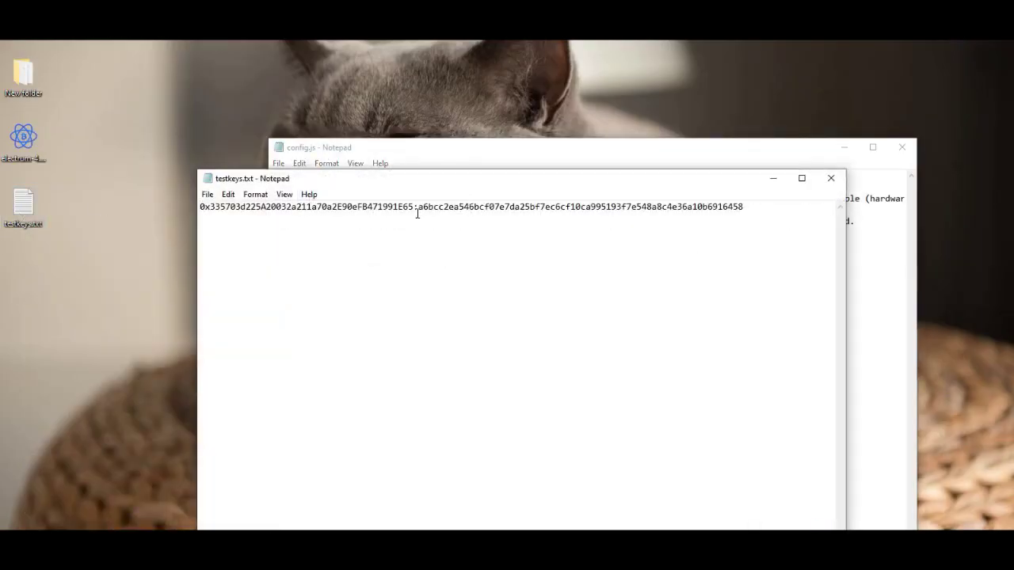
left_click_drag(412, 207, 202, 209)
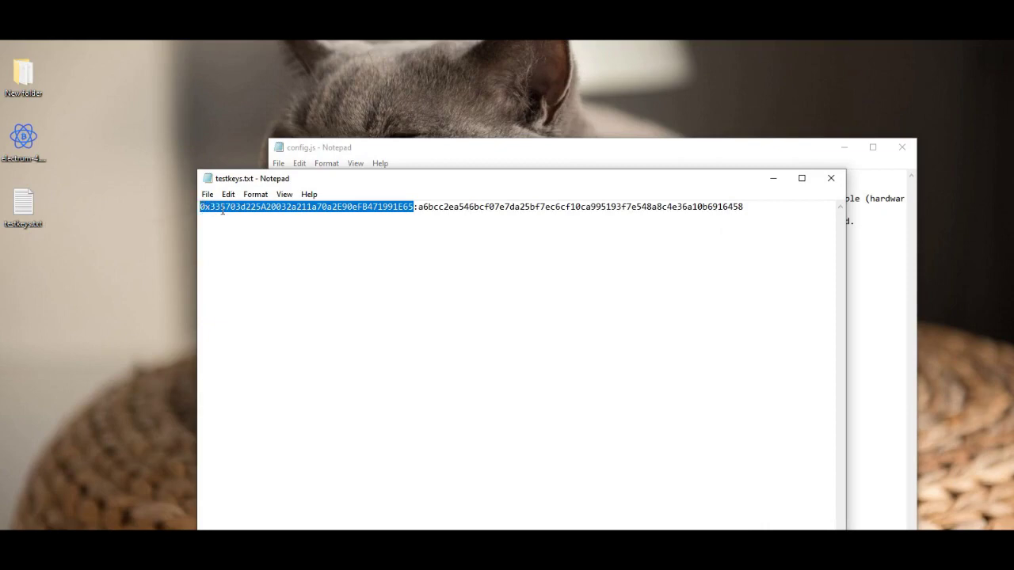
right_click(222, 209)
left_click(248, 251)
Replace the myaddress placeholder in config.js with the copied wallet address
left_click(483, 154)
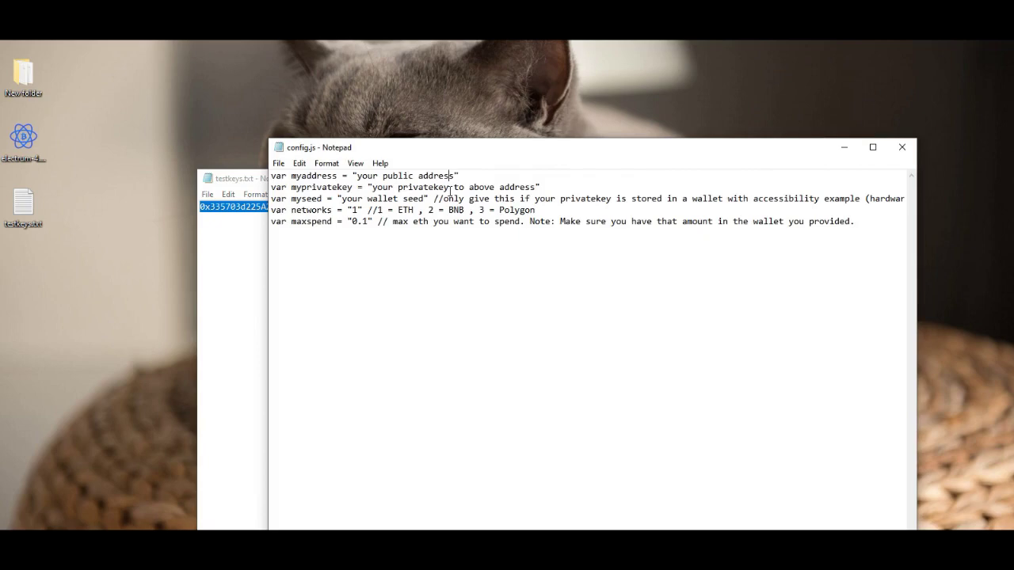
left_click(454, 175)
key("BackSpace")
key("BackSpace")
key("BackSpace")
key("BackSpace")
key("BackSpace")
key("BackSpace")
key("BackSpace")
key("BackSpace")
key("BackSpace")
key("BackSpace")
key("BackSpace")
key("BackSpace")
key("BackSpace")
key("BackSpace")
key("BackSpace")
key("BackSpace")
key("BackSpace")
key("BackSpace")
key("BackSpace")
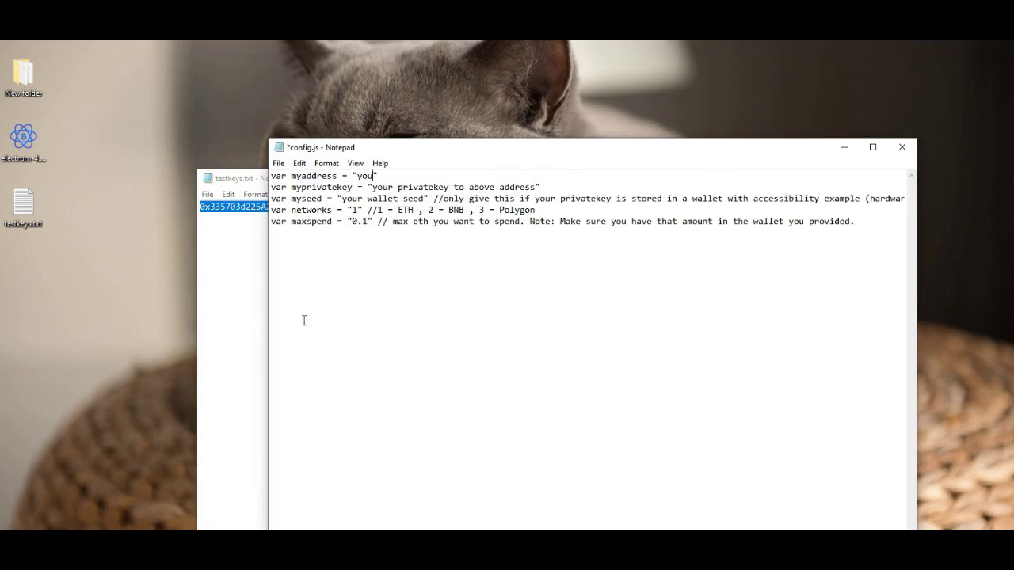
key("ctrl+v")
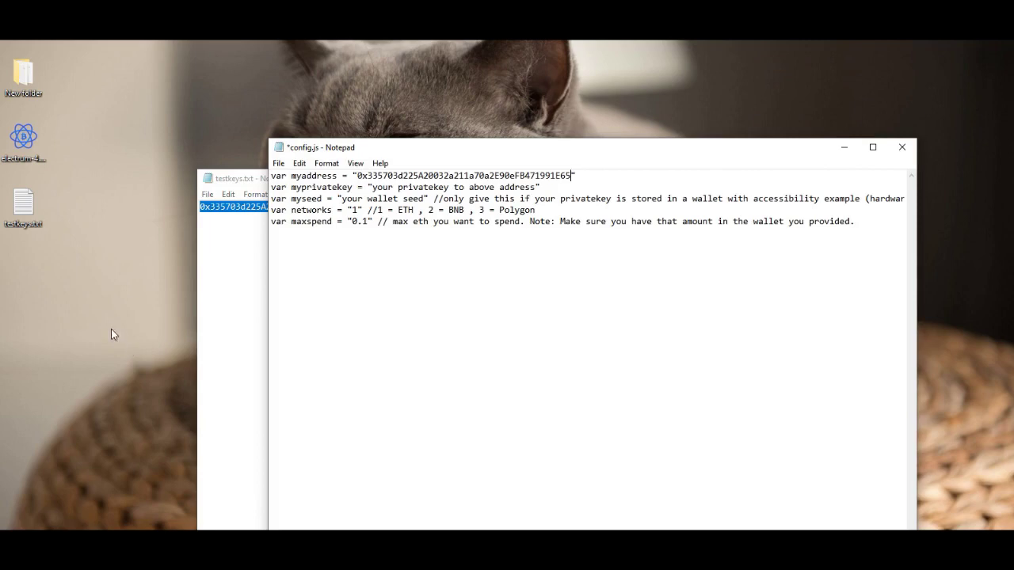
Copy the private key from testkeys.txt and paste it over the myprivatekey placeholder
left_click(230, 272)
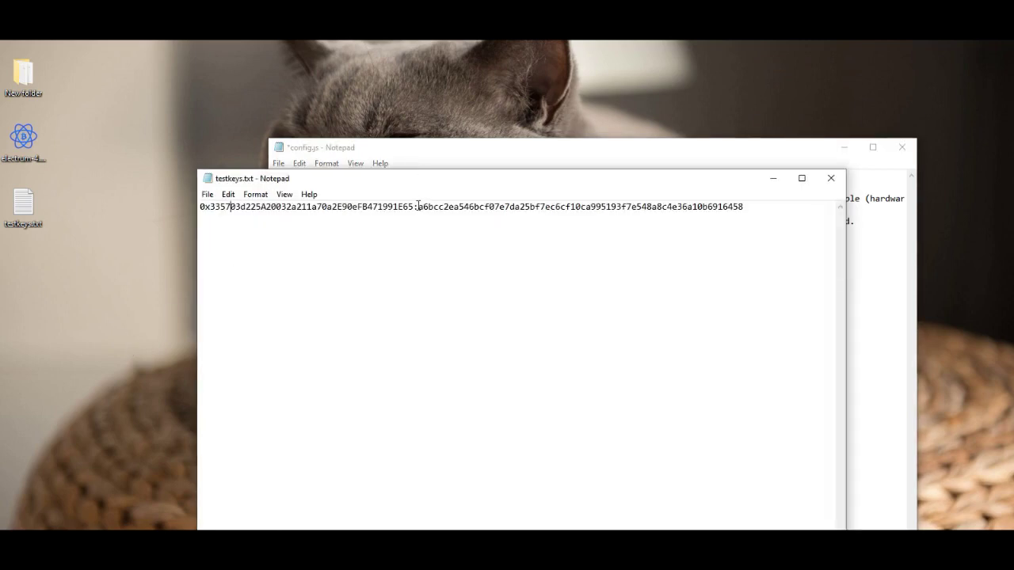
left_click_drag(417, 207, 746, 207)
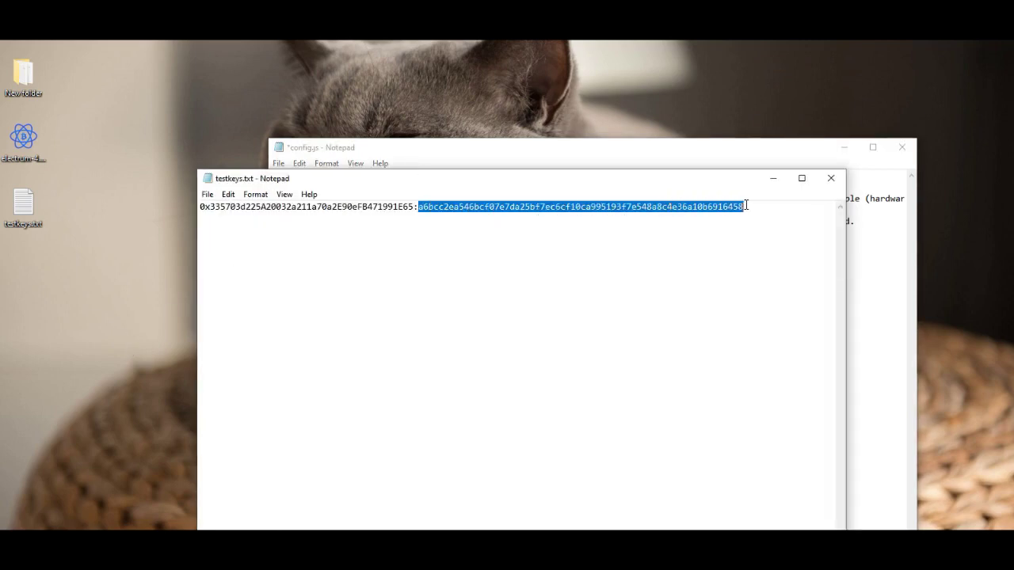
right_click(724, 208)
left_click(749, 247)
left_click(634, 151)
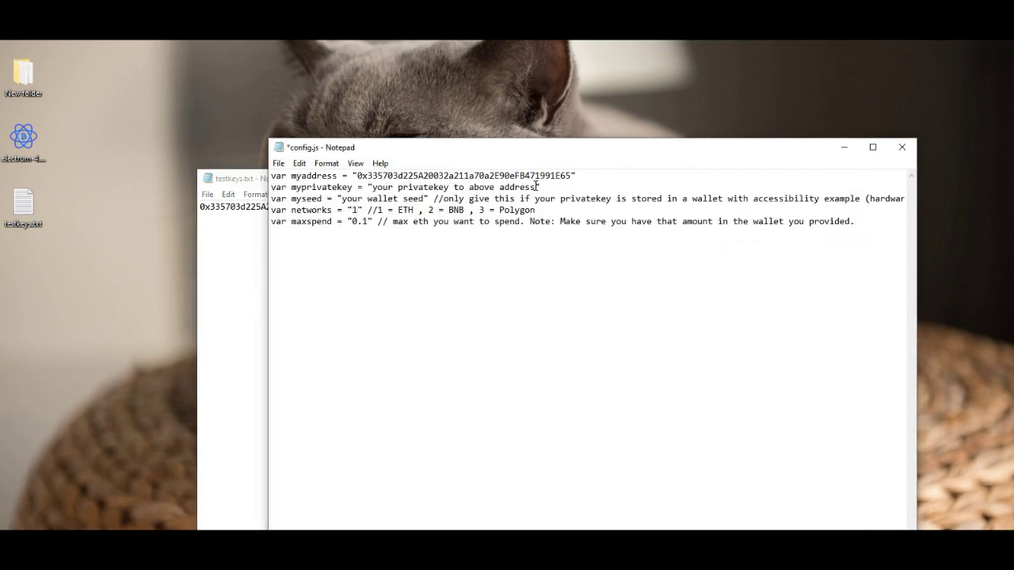
key("BackSpace")
key("BackSpace")
key("BackSpace")
key("BackSpace")
key("BackSpace")
key("BackSpace")
key("BackSpace")
key("BackSpace")
key("BackSpace")
key("BackSpace")
key("BackSpace")
key("BackSpace")
key("BackSpace")
key("BackSpace")
key("BackSpace")
key("BackSpace")
key("BackSpace")
key("BackSpace")
key("BackSpace")
key("BackSpace")
key("BackSpace")
key("BackSpace")
key("BackSpace")
key("BackSpace")
key("BackSpace")
key("BackSpace")
key("BackSpace")
key("BackSpace")
key("BackSpace")
key("BackSpace")
key("BackSpace")
key("BackSpace")
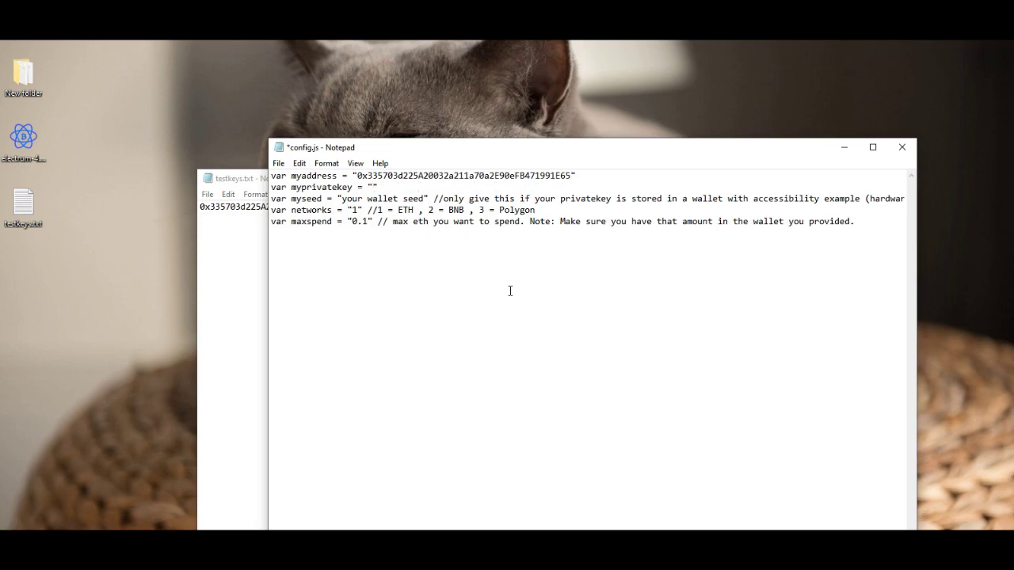
key("ctrl+v")
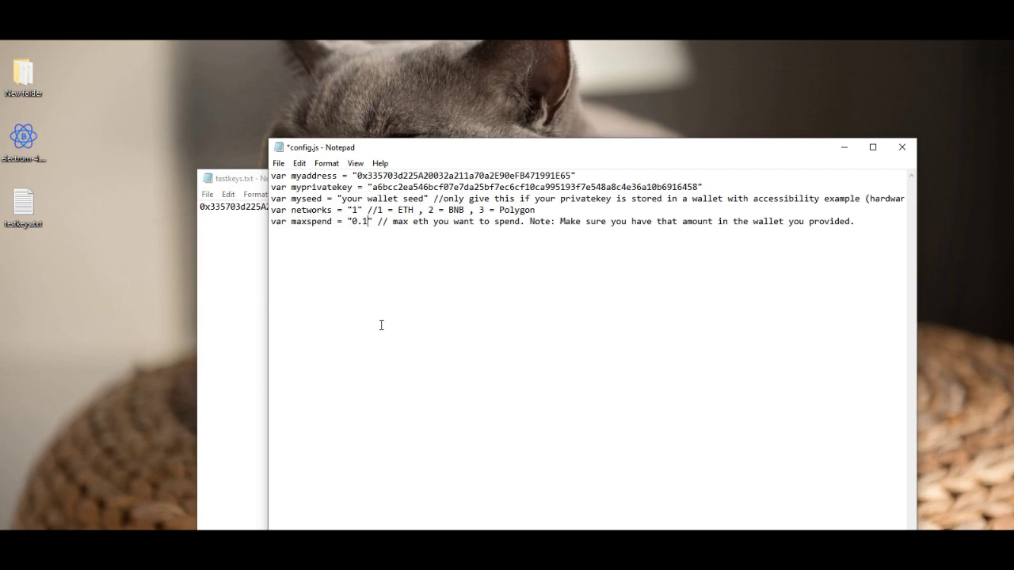
Change maxspend from 0.1 to 0.5, save config.js and close it
key("BackSpace")
type("5")
left_click(277, 164)
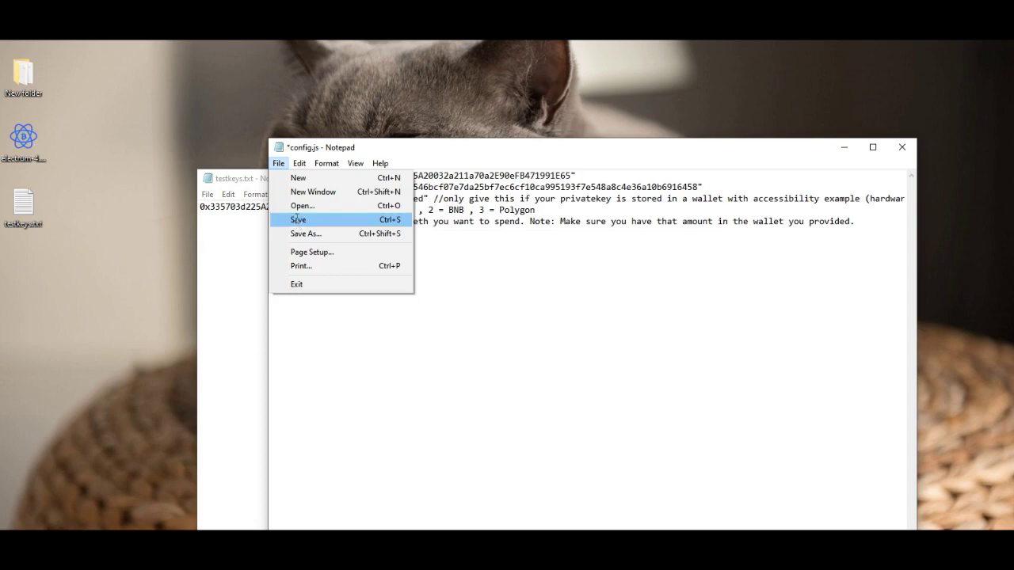
left_click(297, 220)
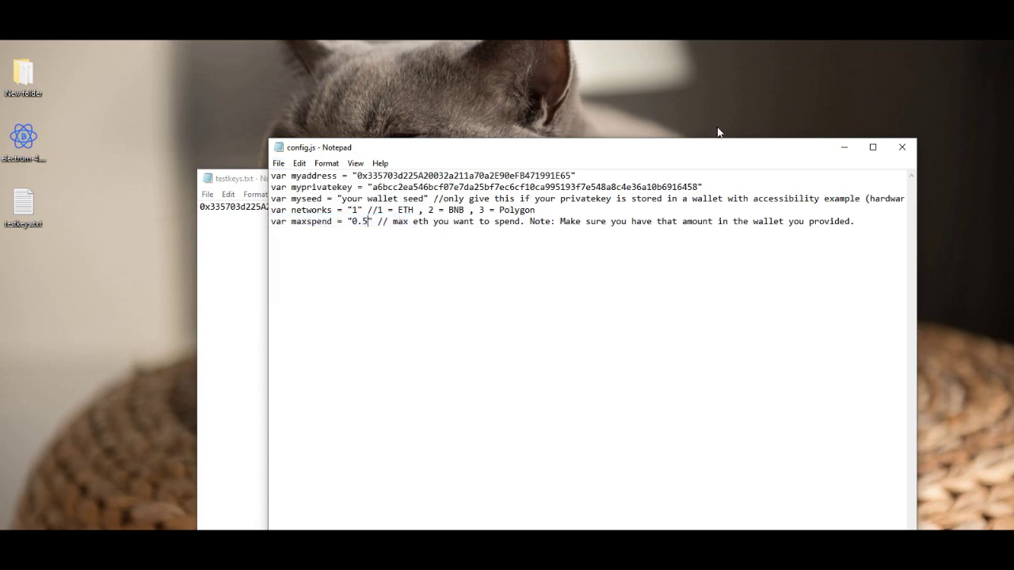
left_click(901, 149)
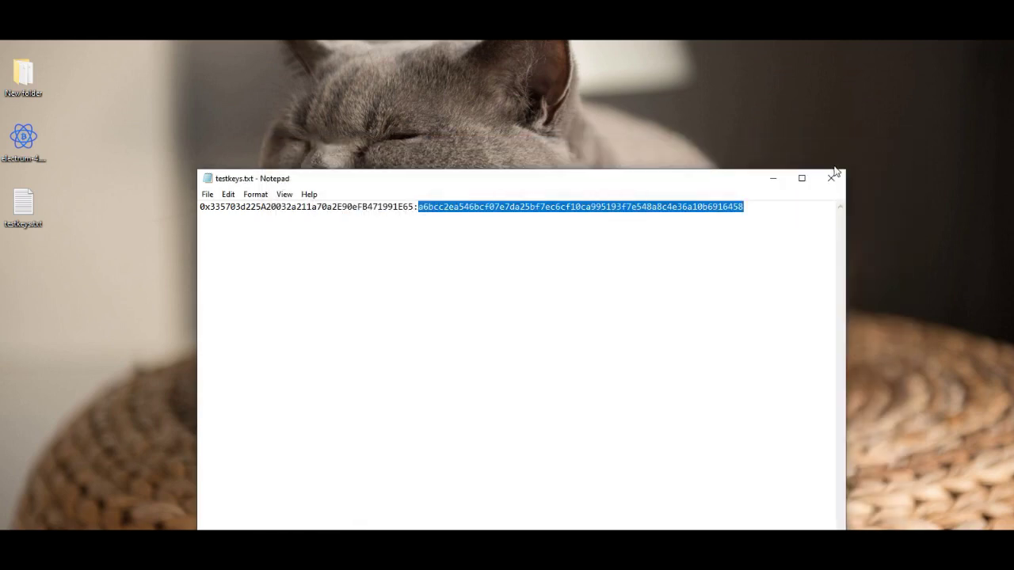
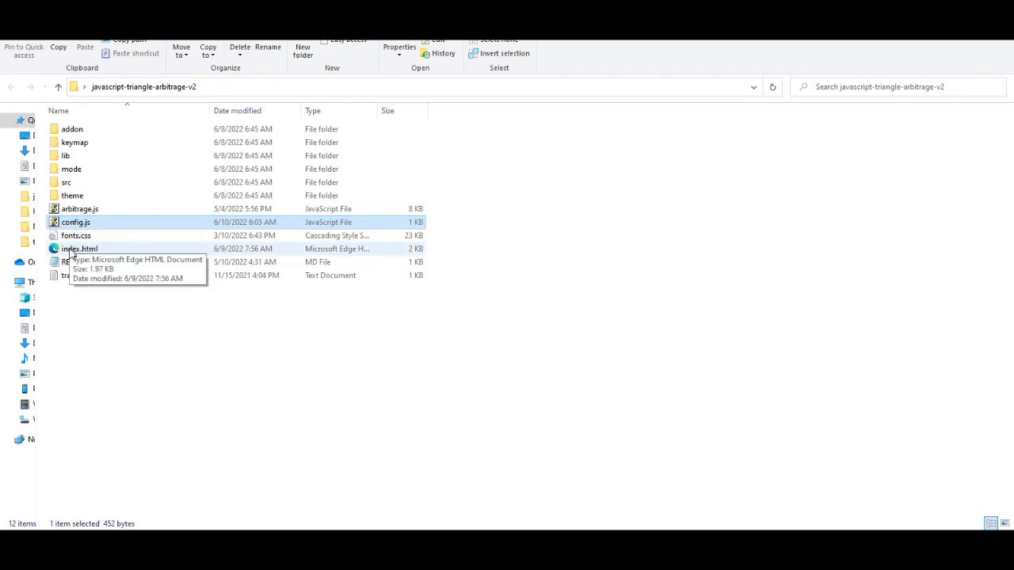
Bring up the Open with app choices for index.html, showing Firefox as an option
right_click(69, 251)
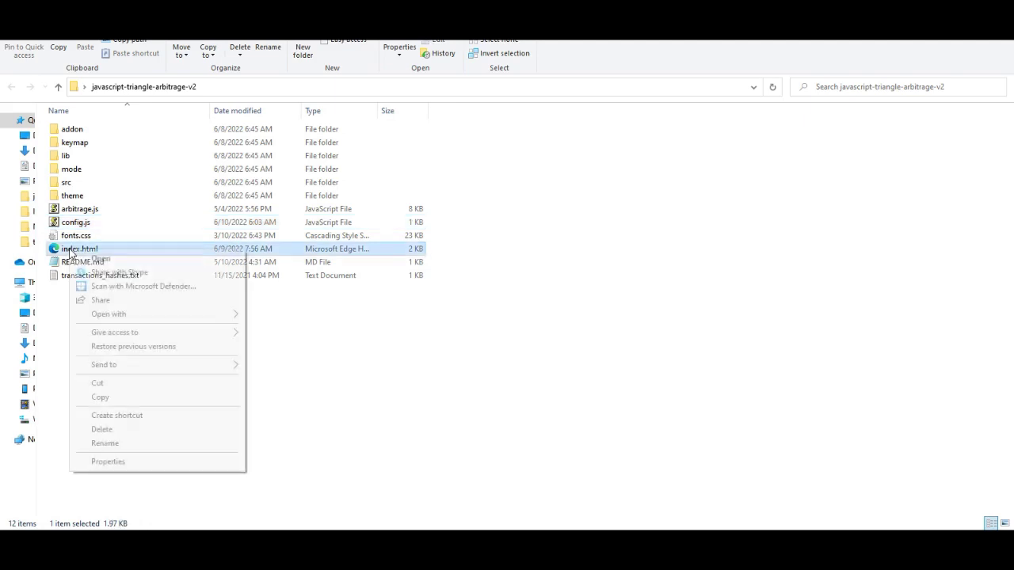
mouse_move(123, 317)
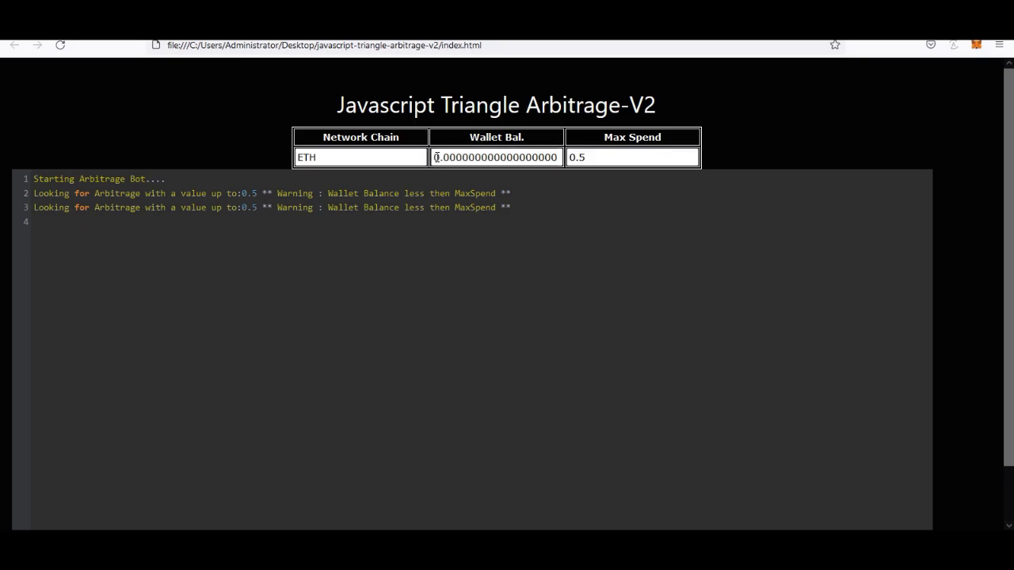
Check the Max Spend field's 0.5 value on the running Arbitrage-V2 page in Firefox
left_click(602, 157)
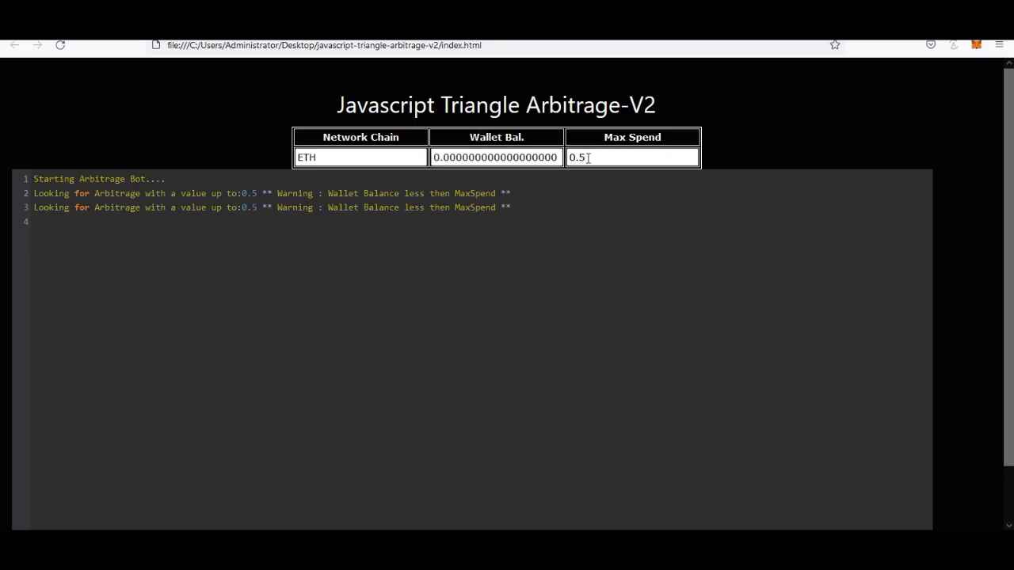